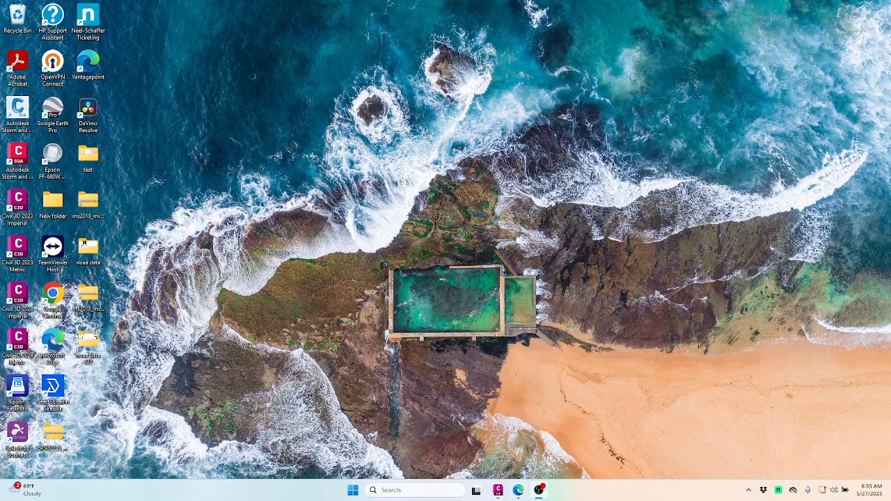
# Restore the minimized Edge window showing the MyAccount | Nearmap dashboard.
pyautogui.click(517, 491)
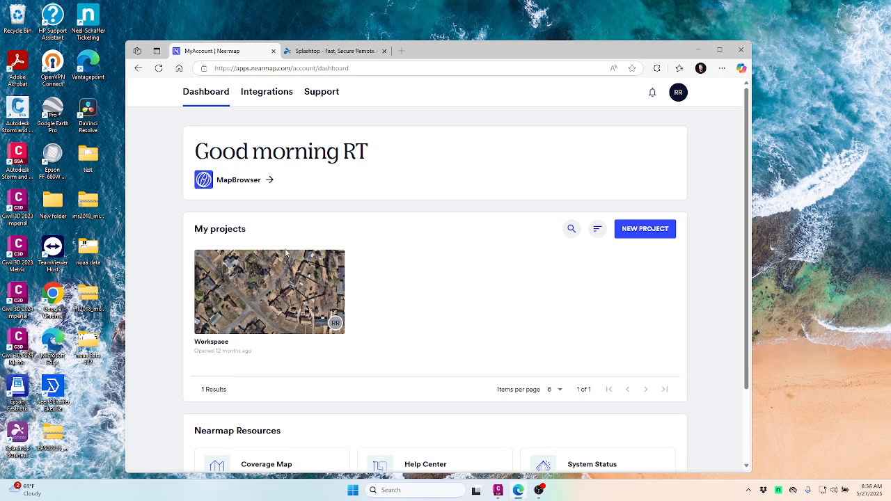
# Launch Nearmap MapBrowser from the dashboard and maximize the browser window.
pyautogui.click(236, 180)
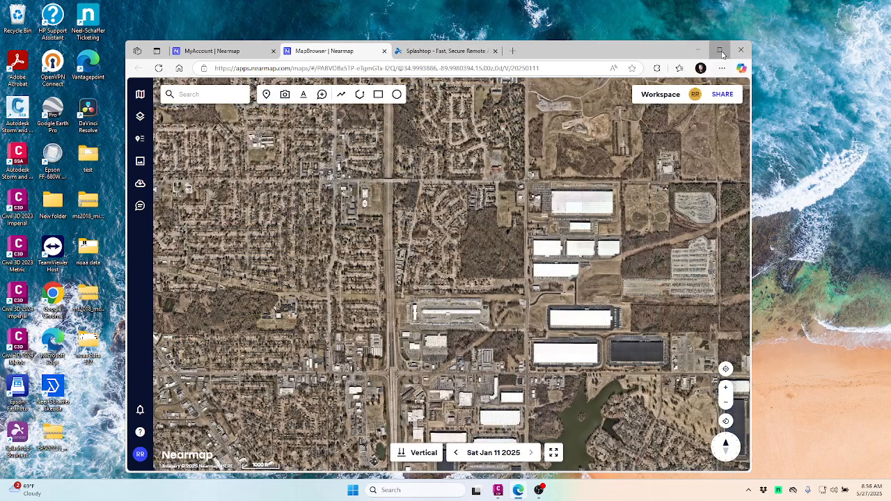
pyautogui.click(721, 50)
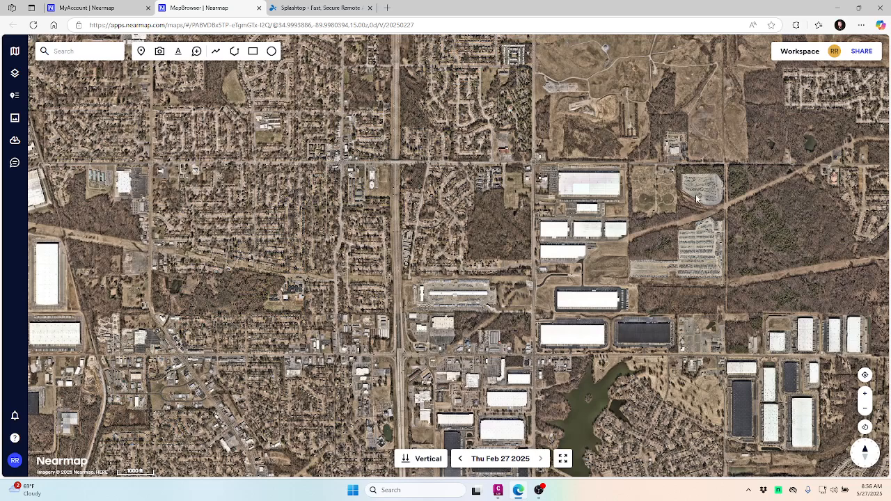
pyautogui.click(89, 53)
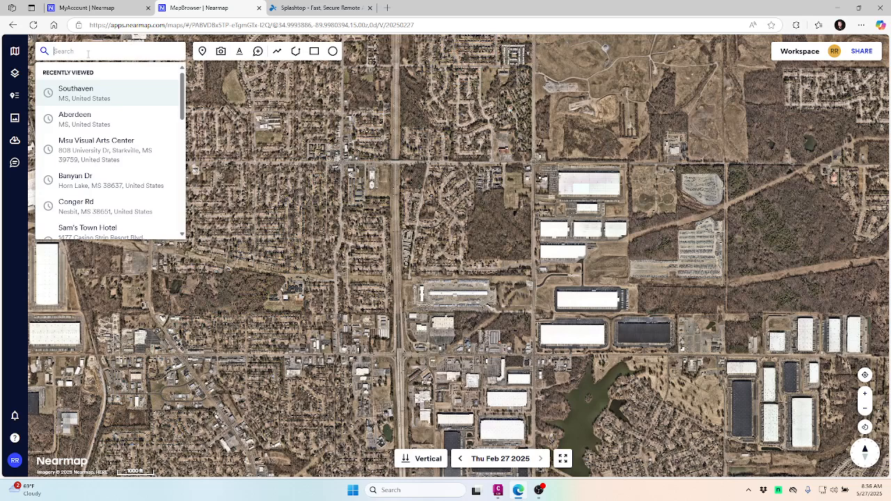
# Jump the map to Southaven, MS from Recently Viewed and close the Location panel.
pyautogui.click(77, 90)
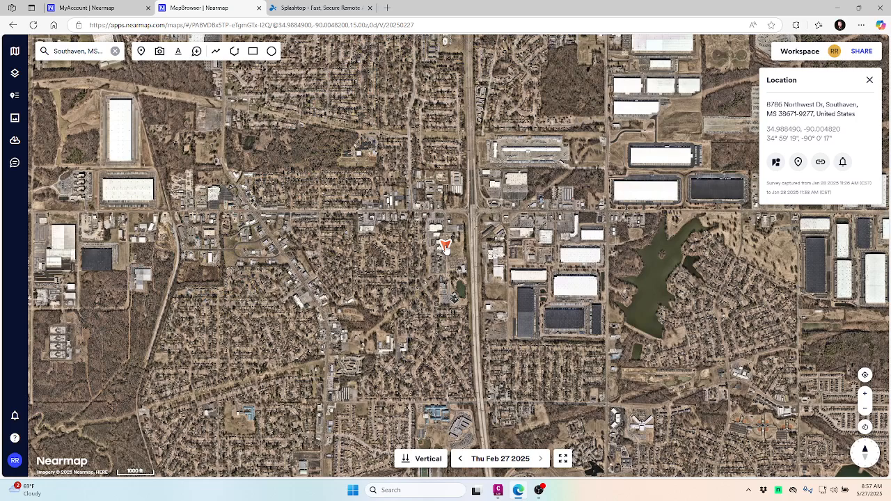
pyautogui.click(446, 247)
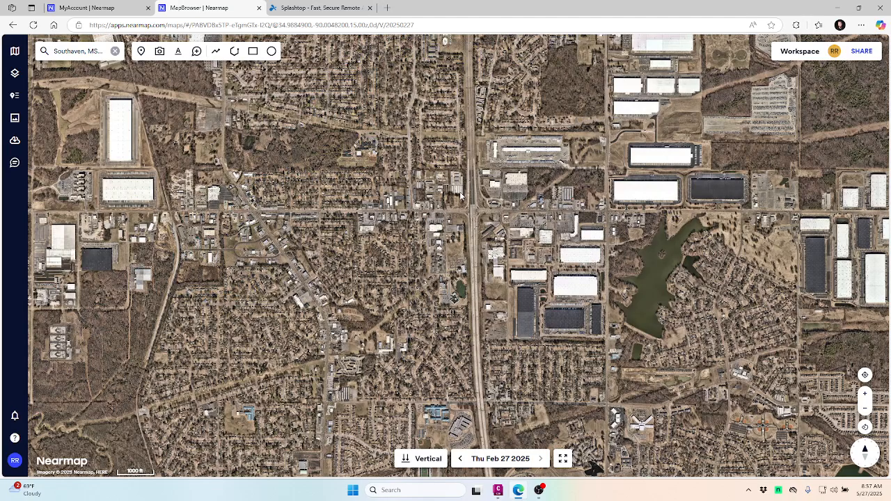
# Zoom and pan the aerial map onto the wooded vacant lot beside the highway interchange.
pyautogui.scroll(5, 483, 209)
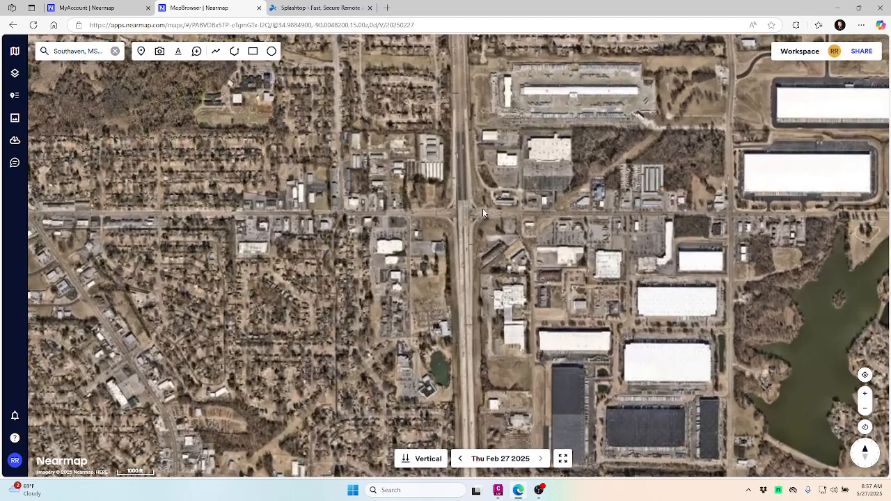
pyautogui.scroll(2, 427, 197)
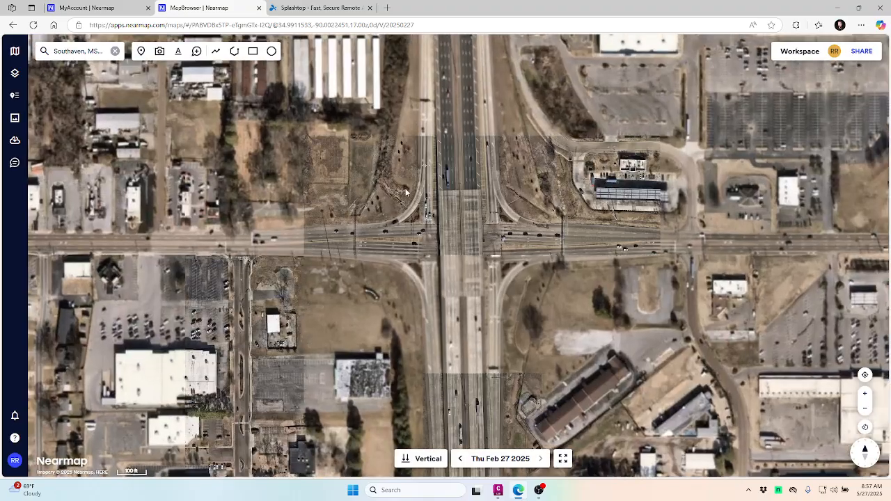
pyautogui.moveTo(346, 196); pyautogui.dragTo(414, 270)
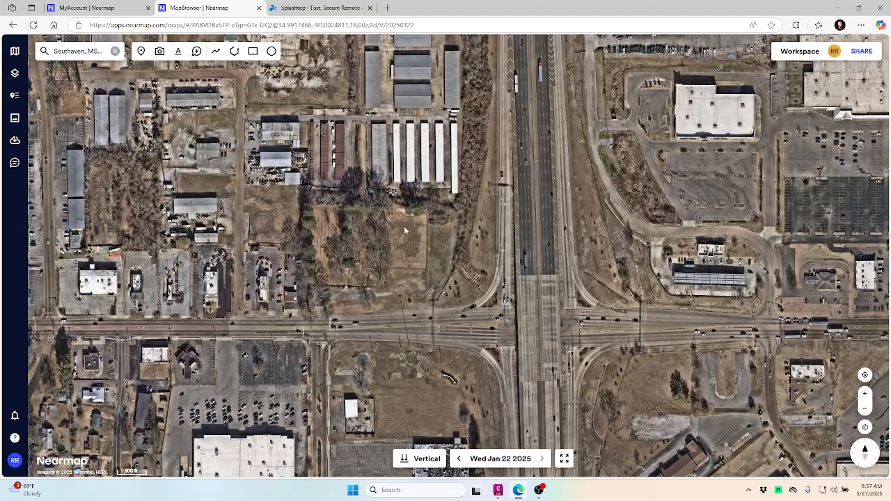
pyautogui.moveTo(339, 220); pyautogui.dragTo(421, 241)
pyautogui.scroll(2, 512, 249)
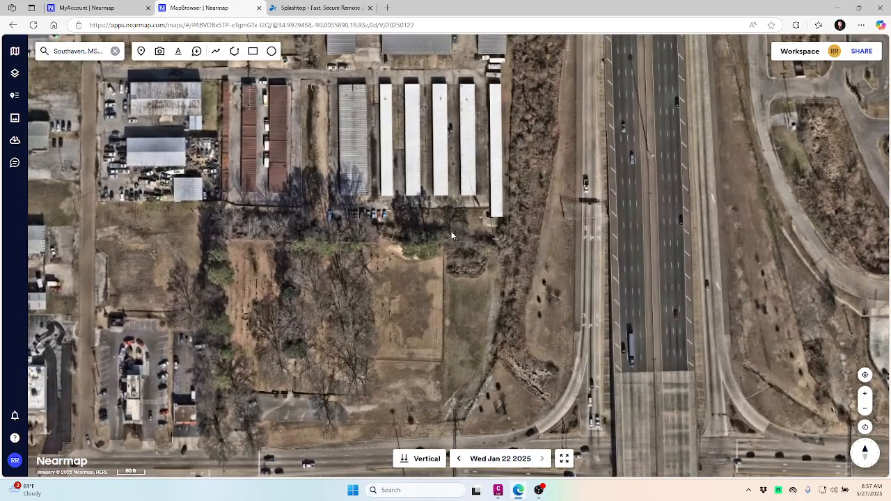
pyautogui.scroll(-2, 451, 232)
pyautogui.moveTo(479, 275); pyautogui.dragTo(418, 233)
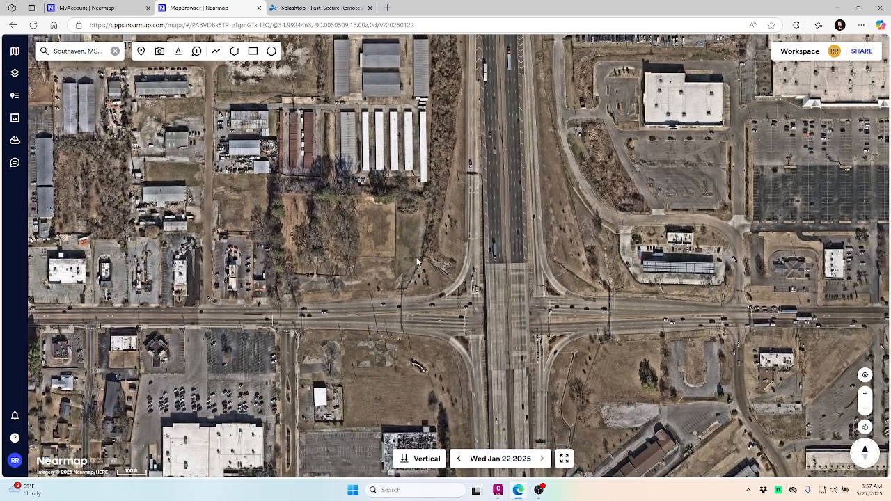
pyautogui.scroll(2, 419, 233)
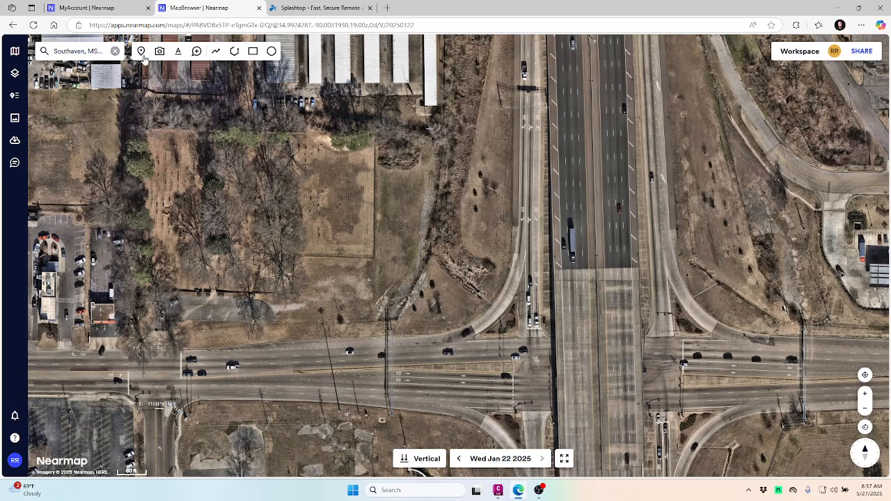
pyautogui.click(253, 53)
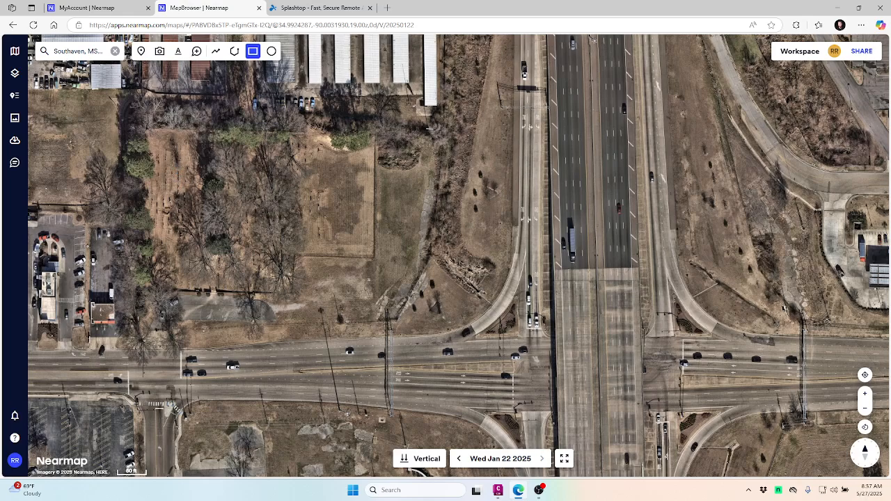
# Draw a 708.63 × 445.7 ft rectangle (315836.25 ft²) around the wooded lot.
pyautogui.moveTo(144, 110); pyautogui.dragTo(223, 144)
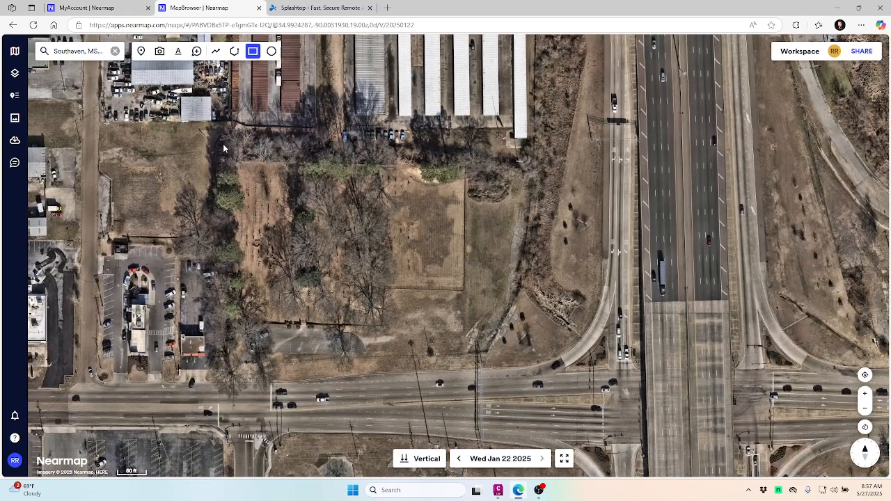
pyautogui.click(254, 51)
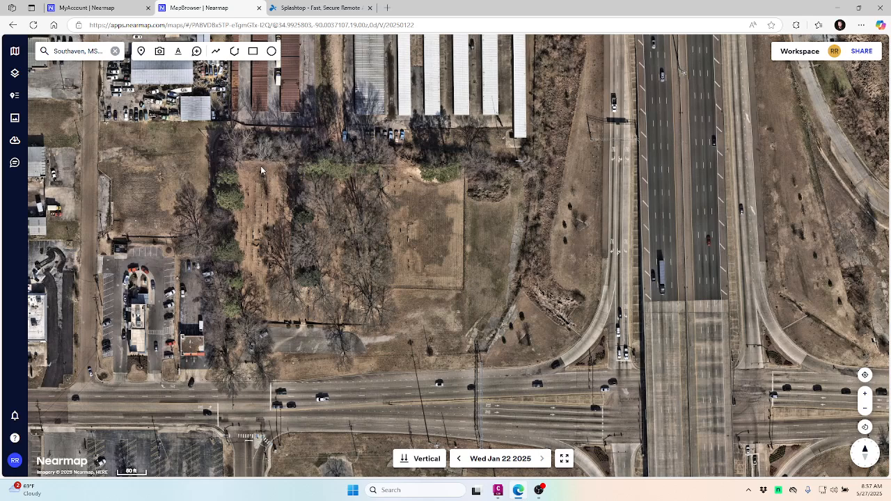
pyautogui.moveTo(260, 164)
pyautogui.mouseDown()
pyautogui.moveTo(290, 191)
pyautogui.moveTo(271, 163)
pyautogui.mouseUp()
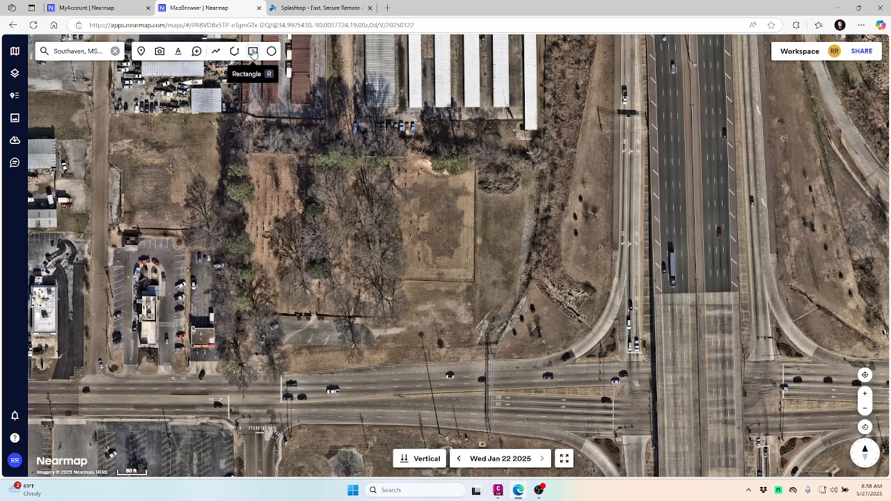
pyautogui.click(253, 53)
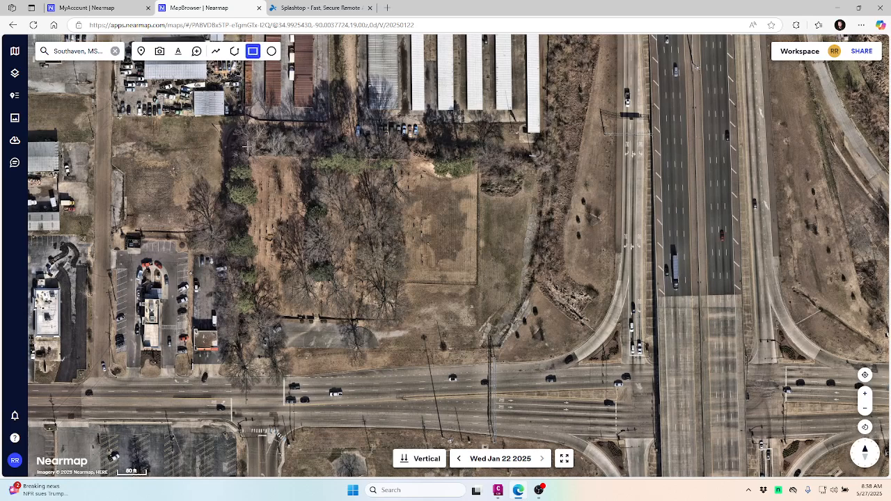
pyautogui.moveTo(248, 147); pyautogui.dragTo(670, 418)
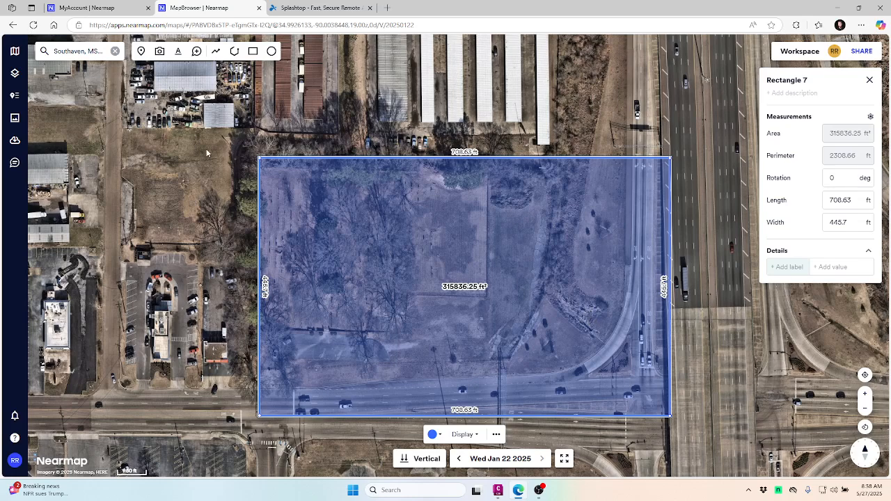
pyautogui.click(15, 119)
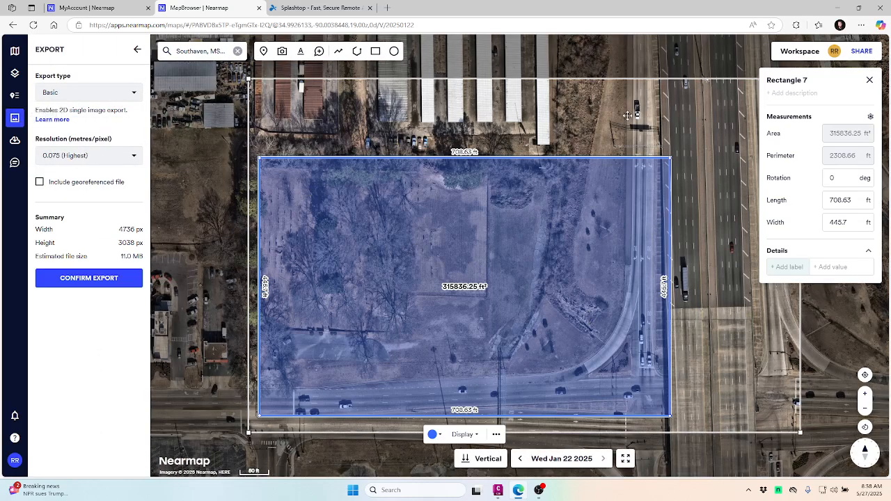
# Shrink the Basic export frame around Rectangle 7 to a 4057 × 2674 px, 8.3 MB image.
pyautogui.moveTo(626, 111); pyautogui.dragTo(566, 125)
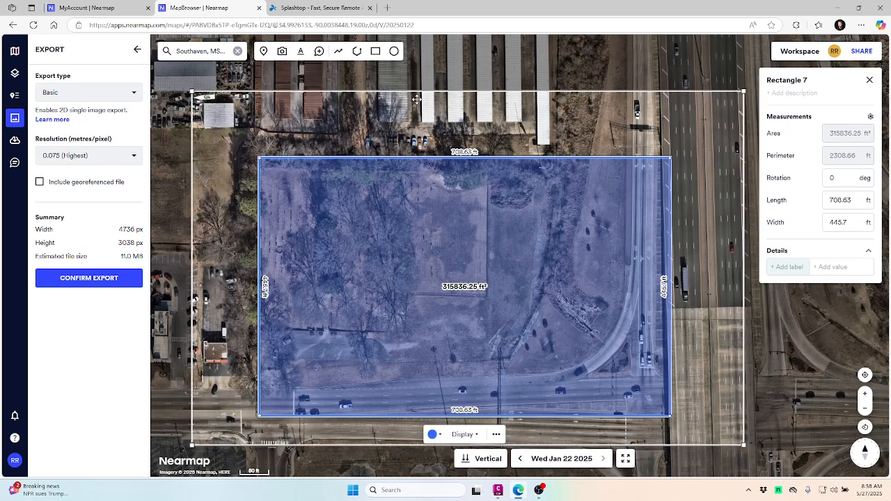
pyautogui.moveTo(192, 91); pyautogui.dragTo(221, 119)
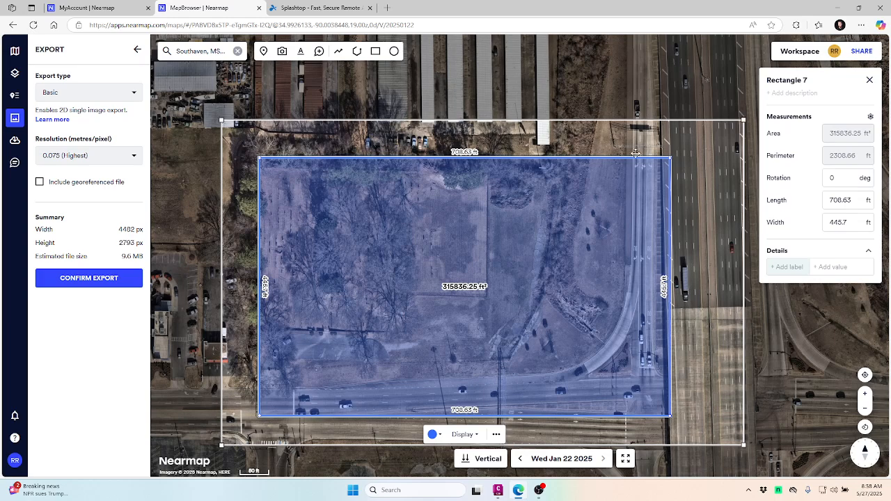
pyautogui.moveTo(744, 120); pyautogui.dragTo(695, 134)
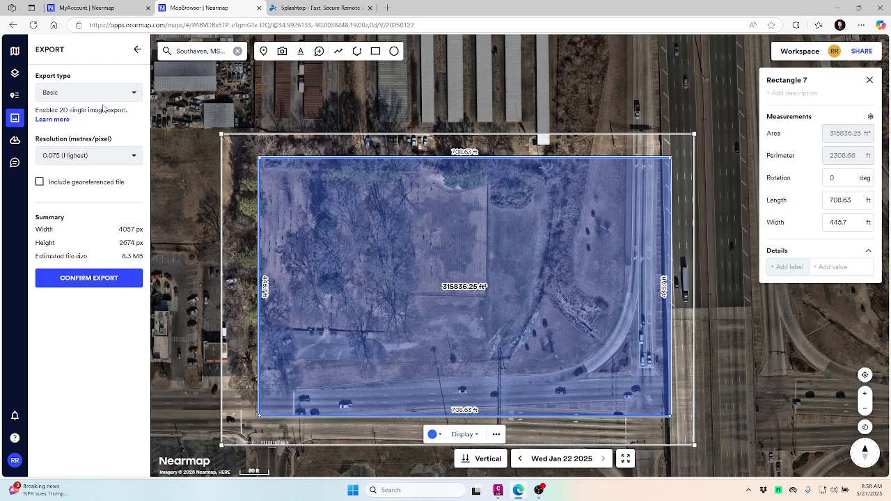
pyautogui.click(88, 94)
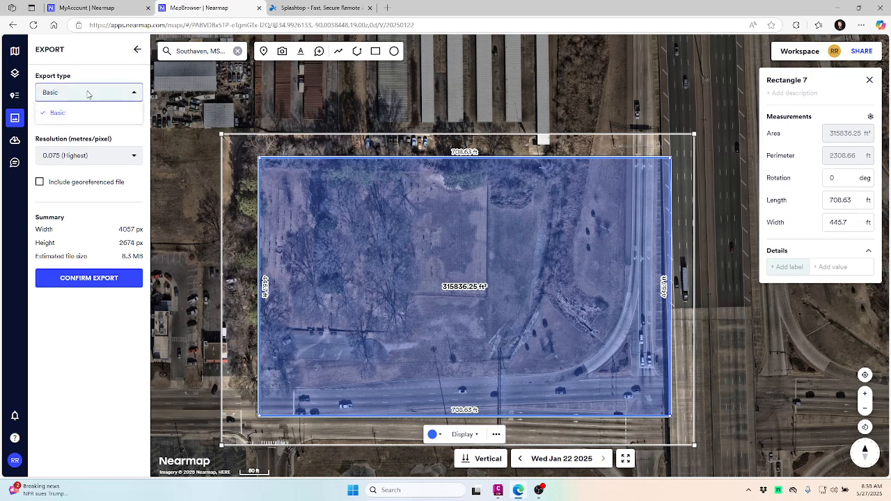
pyautogui.click(89, 94)
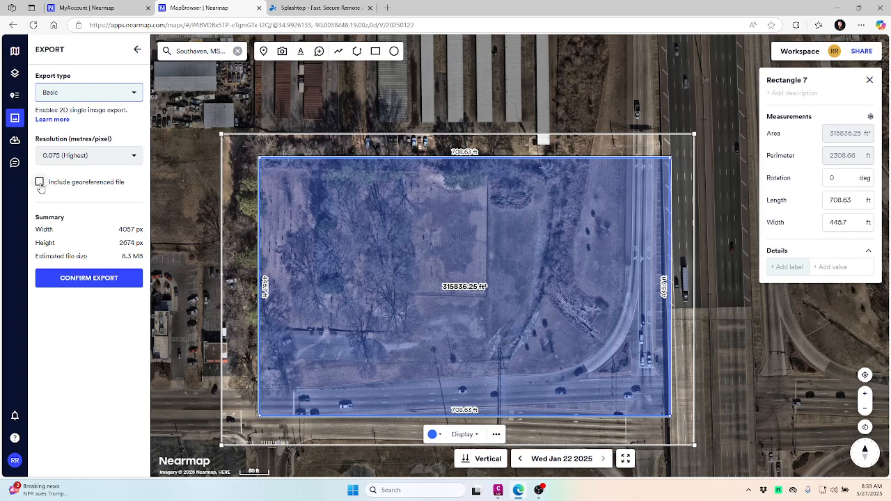
# Export the site with a georeferenced file in NAD83/Mississippi West (US Feet) projection.
pyautogui.click(39, 183)
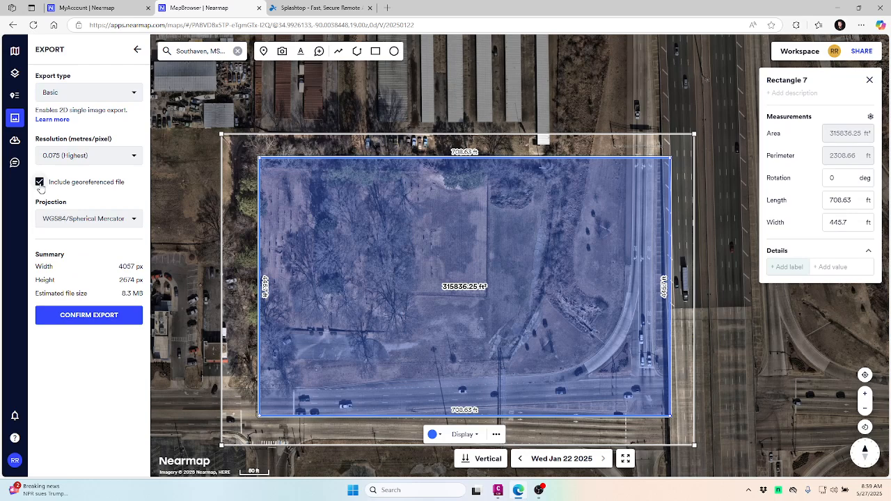
pyautogui.click(137, 219)
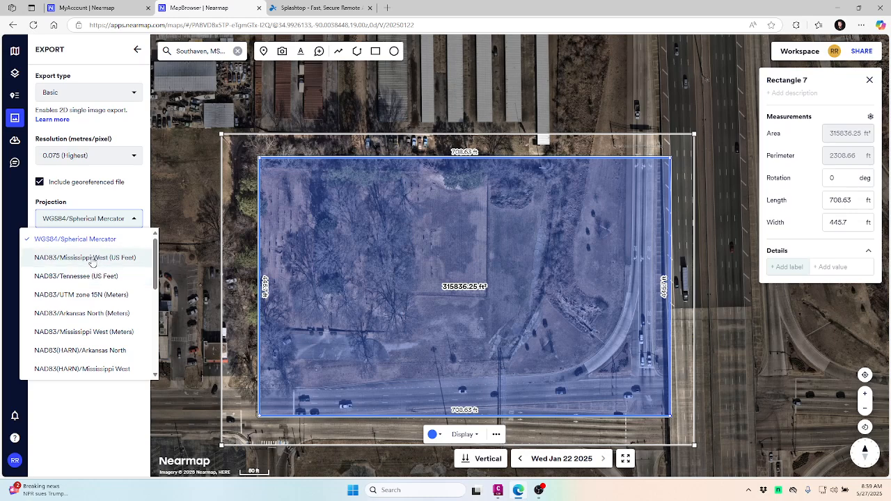
pyautogui.click(93, 259)
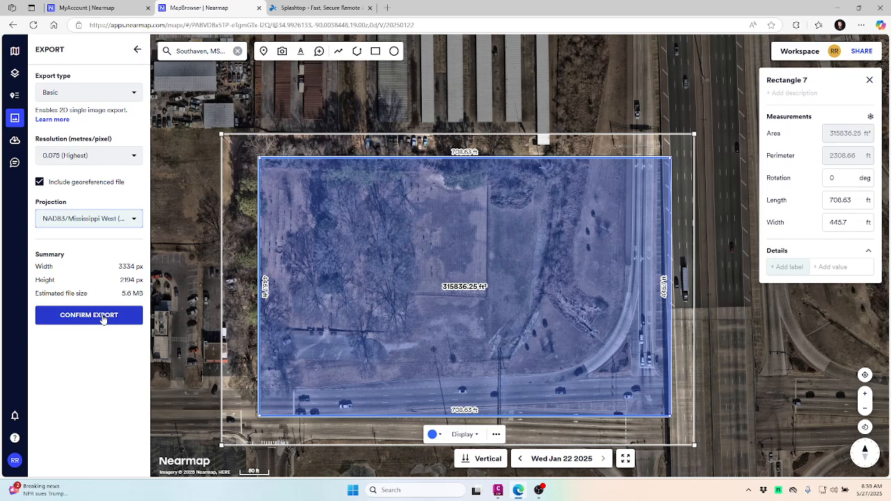
pyautogui.click(103, 316)
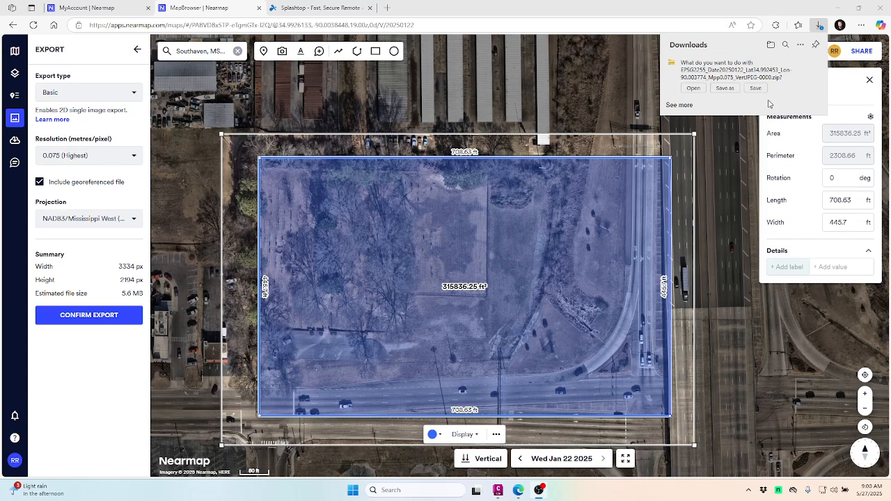
# Save the export zip into Desktop\test and open it to reveal the JPG and JGW files.
pyautogui.click(726, 89)
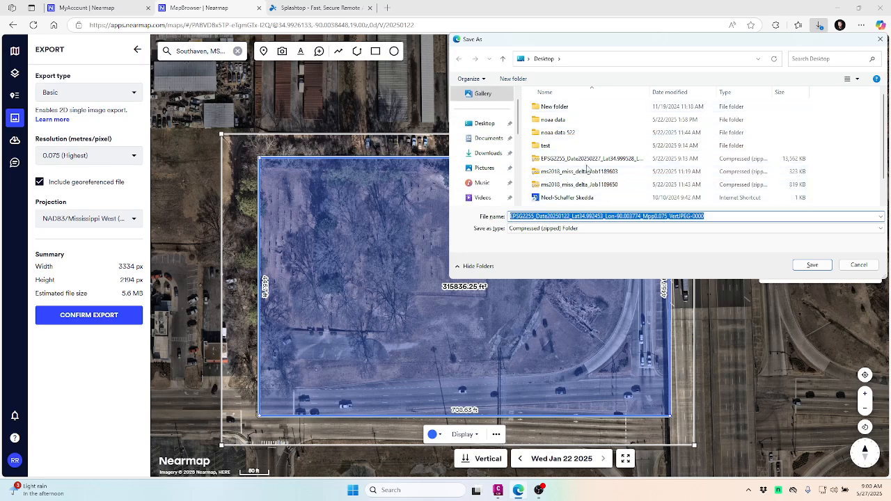
pyautogui.click(546, 146)
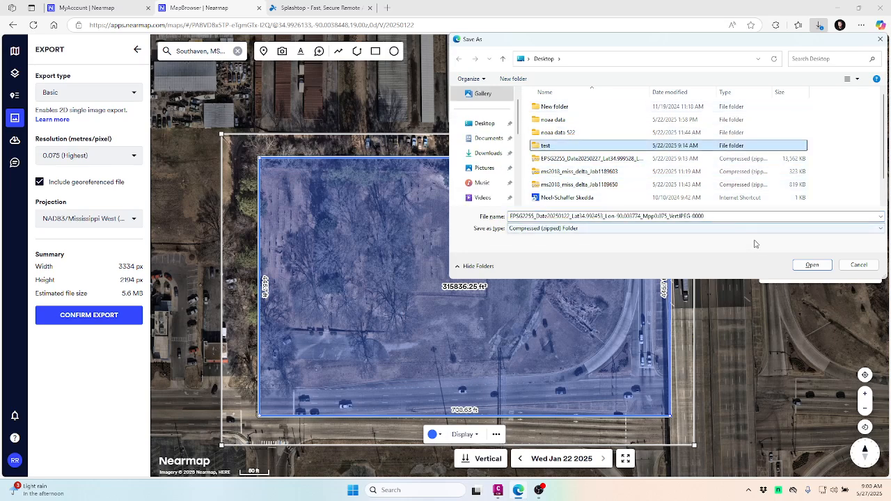
pyautogui.click(810, 265)
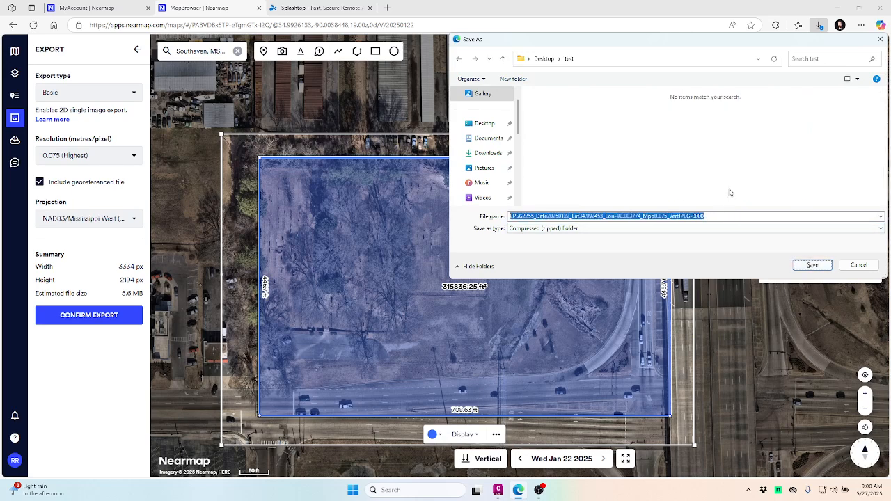
pyautogui.click(813, 266)
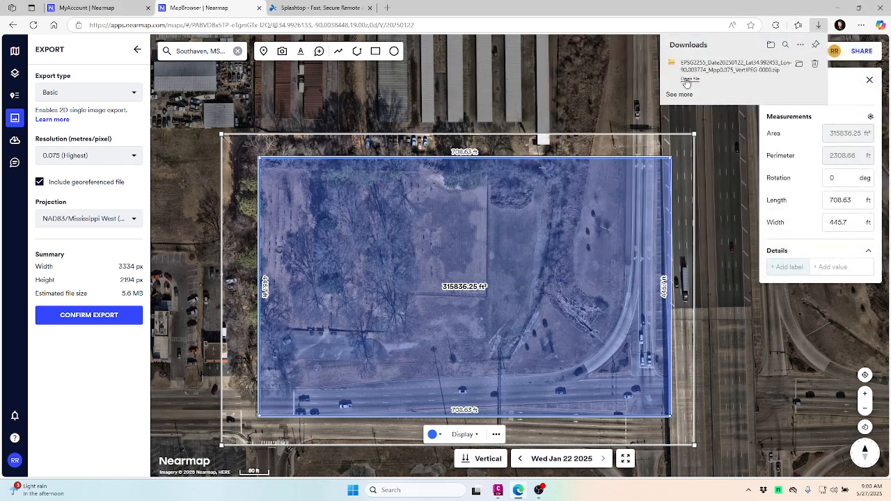
pyautogui.click(687, 81)
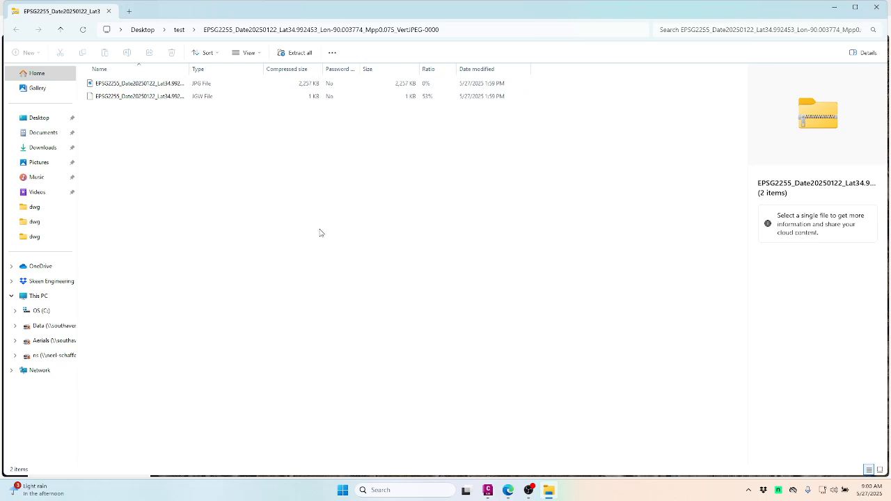
# Extract all the zip's files into a new 'training' folder under Desktop\test.
pyautogui.click(294, 56)
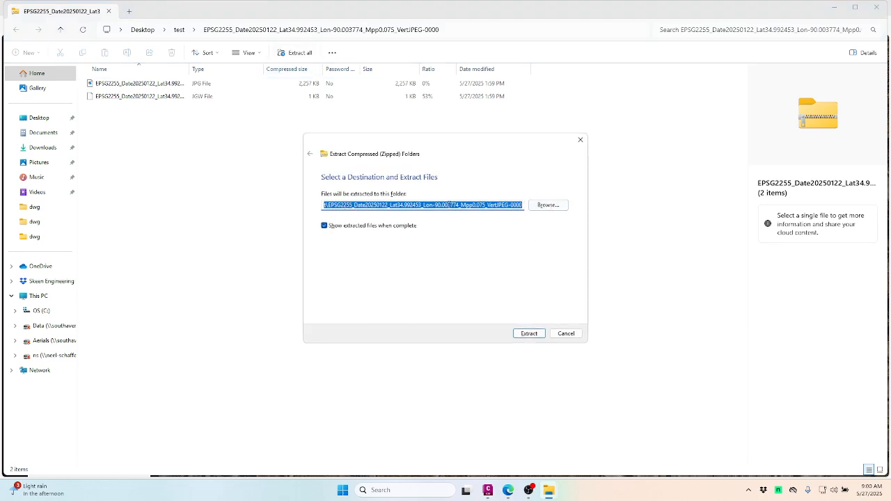
pyautogui.click(352, 205)
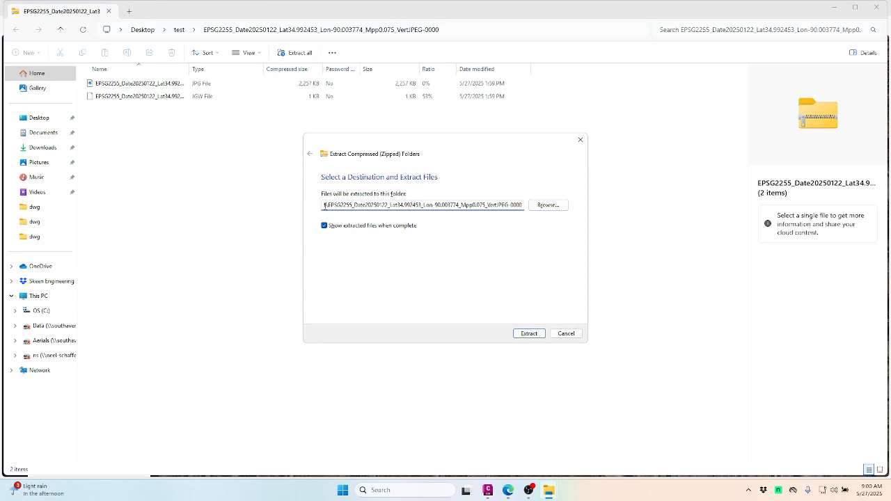
pyautogui.moveTo(328, 204); pyautogui.dragTo(550, 198)
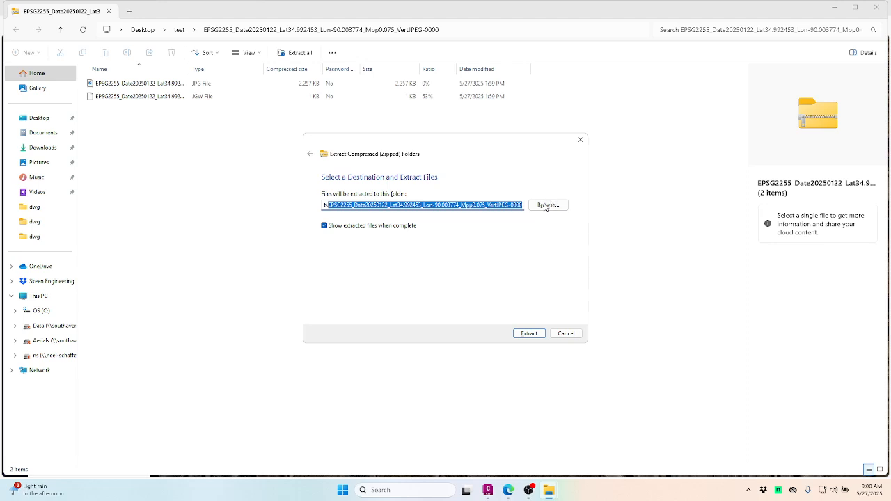
pyautogui.write('t:\trainin')
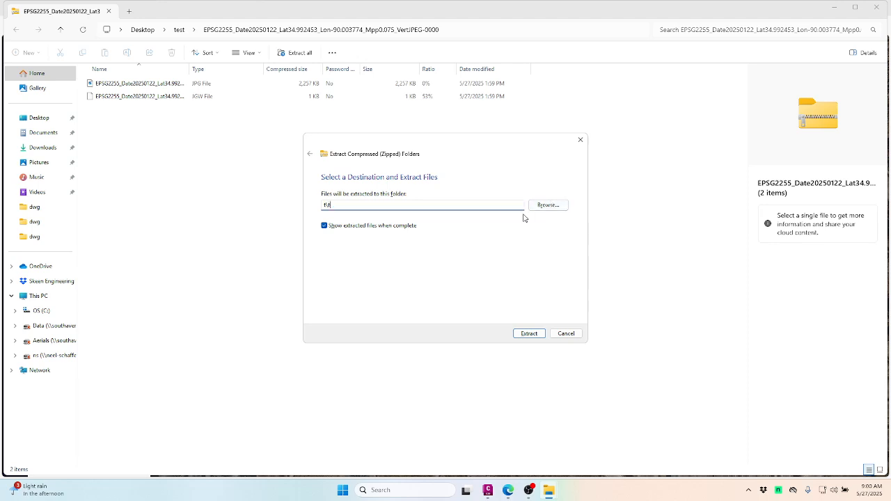
pyautogui.write('g')
pyautogui.click(530, 334)
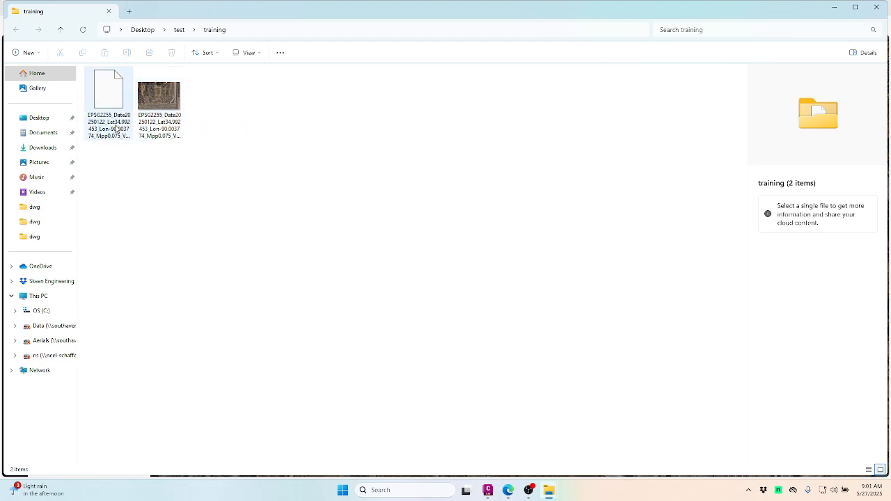
# Switch the training folder to Details view, then minimize both File Explorer windows.
pyautogui.click(262, 55)
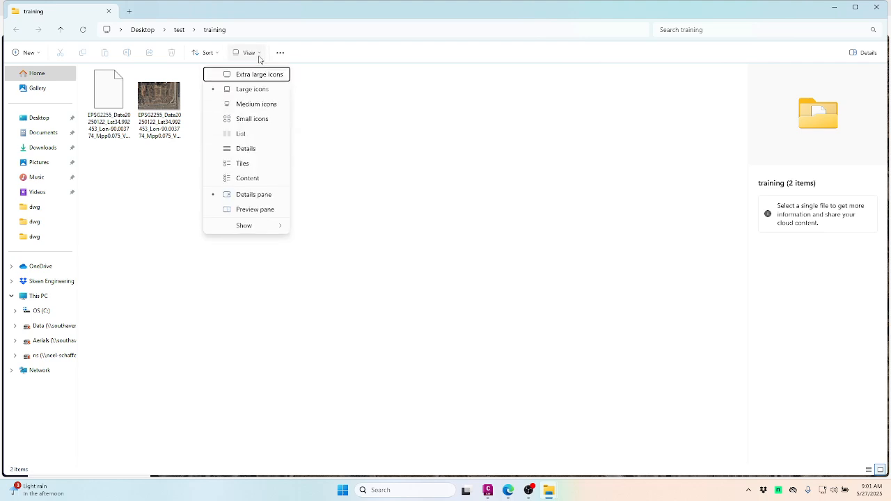
pyautogui.click(246, 149)
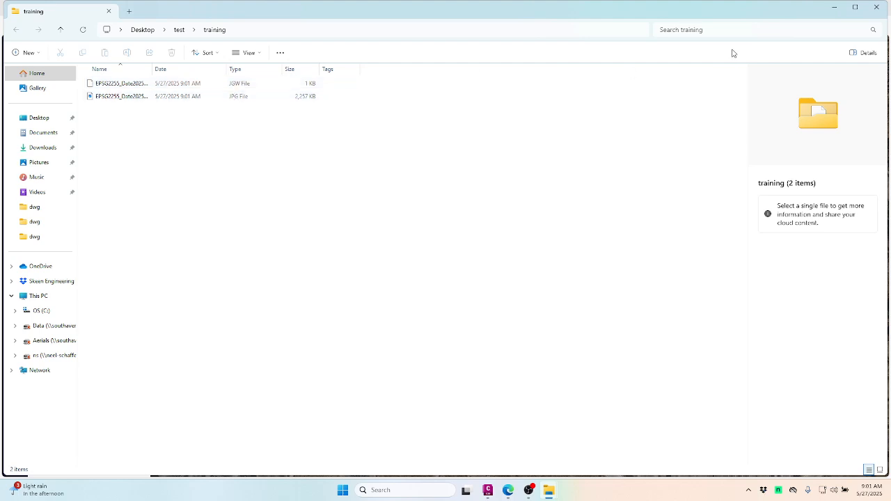
pyautogui.click(836, 8)
pyautogui.click(836, 8)
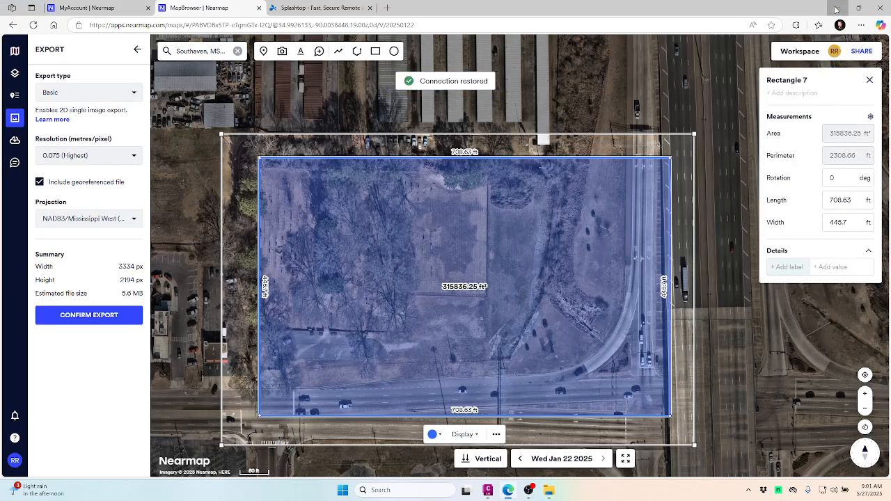
# Minimize the Nearmap browser and start a new blank drawing in Civil 3D.
pyautogui.click(835, 8)
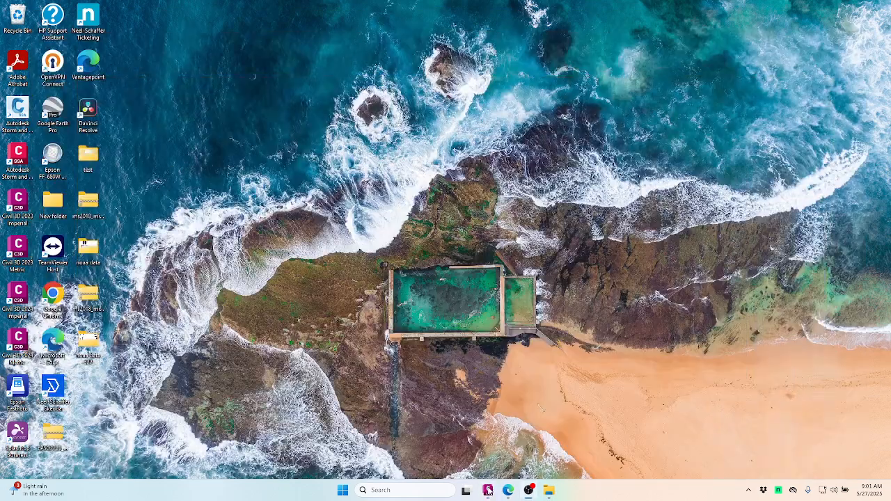
pyautogui.click(489, 491)
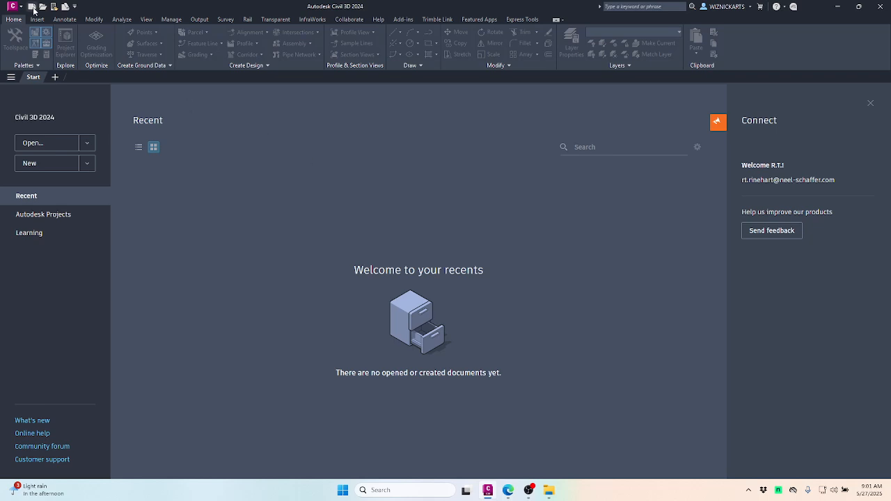
pyautogui.click(32, 6)
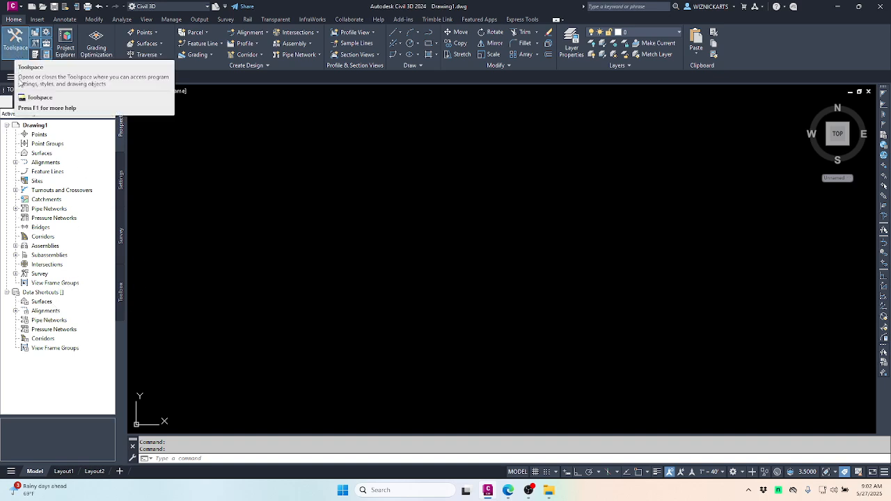
# Show the Toolspace and switch to its Settings tree for Drawing1.
pyautogui.click(15, 45)
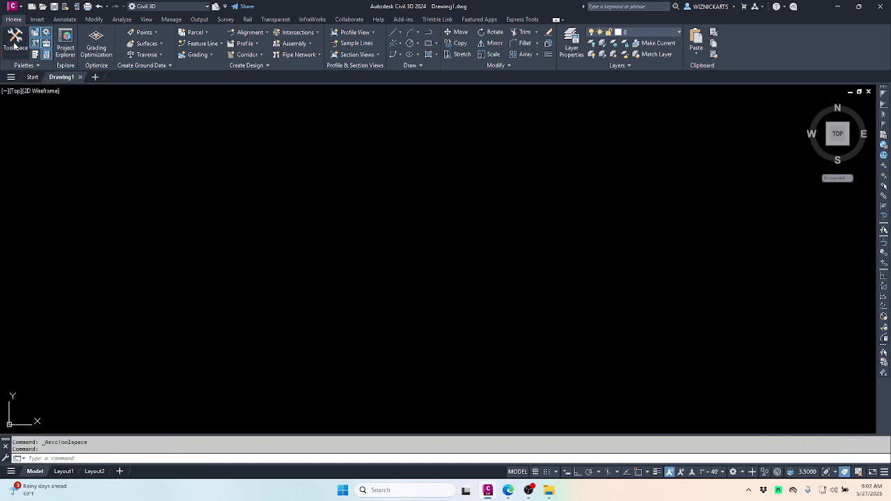
pyautogui.click(15, 46)
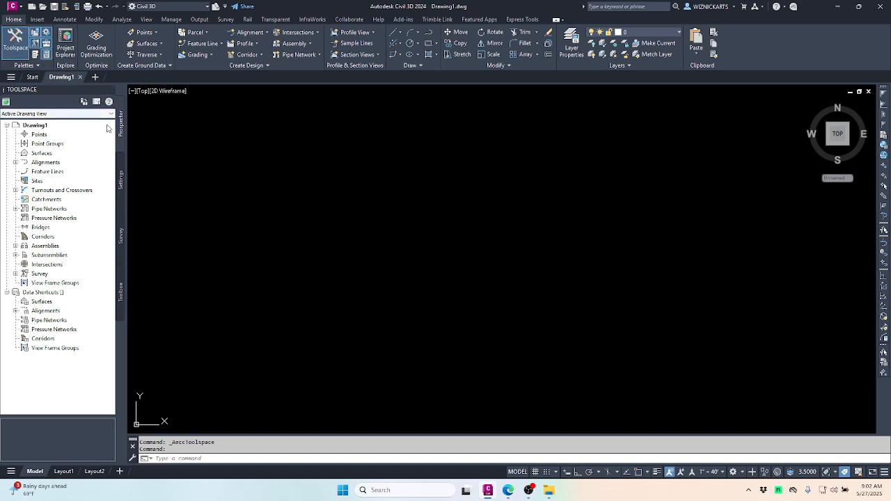
pyautogui.click(121, 180)
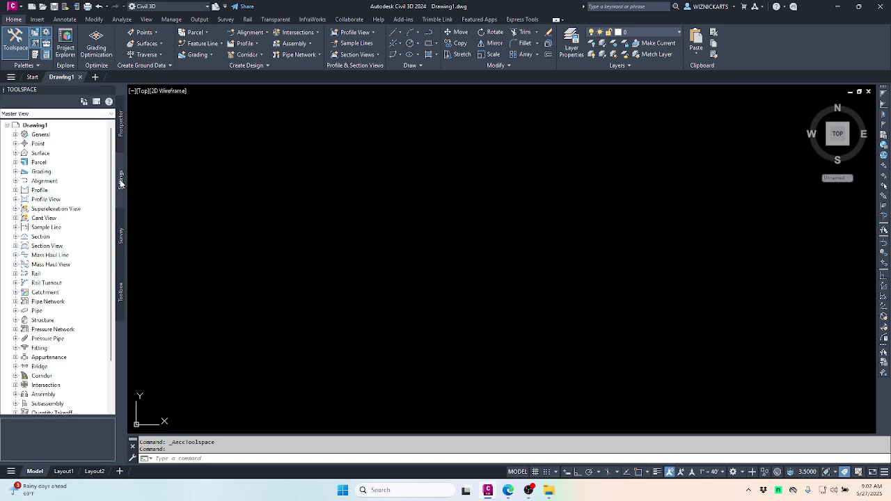
# Open Drawing1's Drawing Settings on the Units and Zone tab.
pyautogui.rightClick(32, 128)
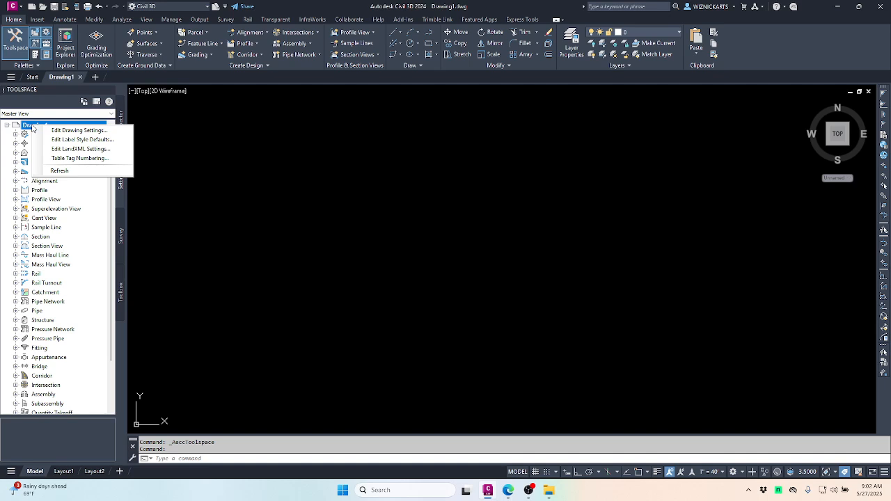
pyautogui.click(60, 131)
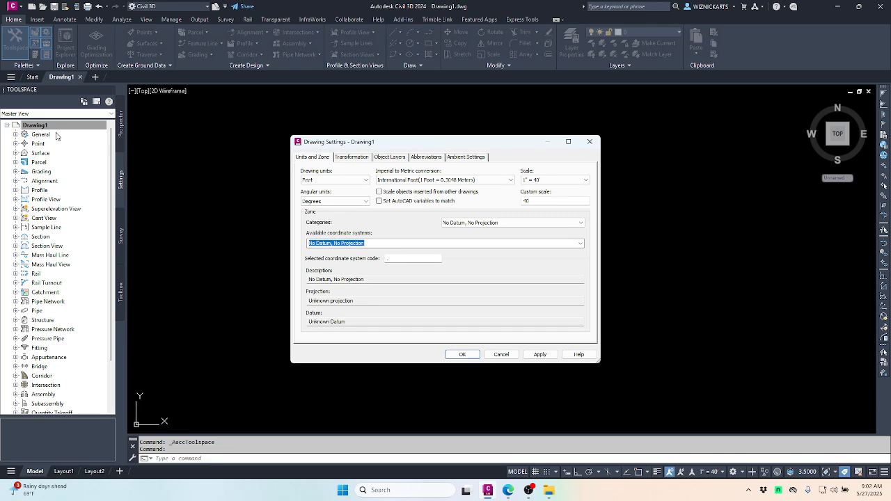
pyautogui.click(316, 158)
# Set the coordinate system to USA, Mississippi: NAD83 Mississippi State Planes, West Zone, US Foot.
pyautogui.click(580, 244)
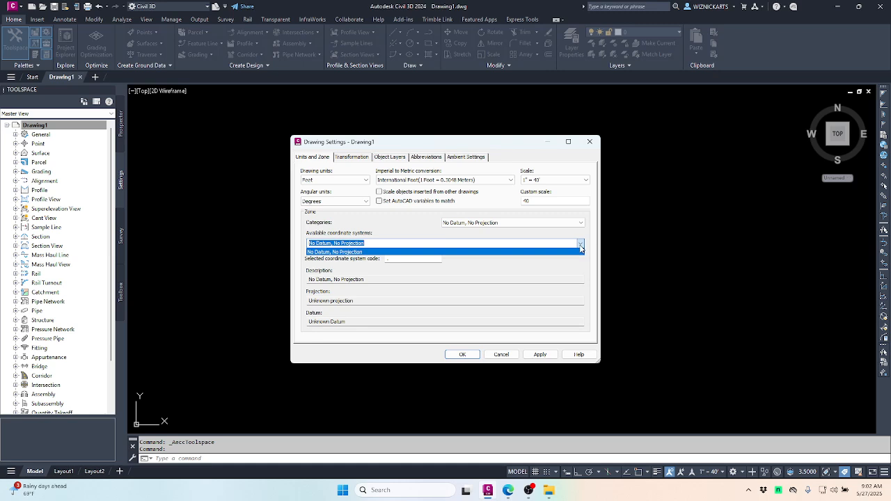
pyautogui.click(581, 244)
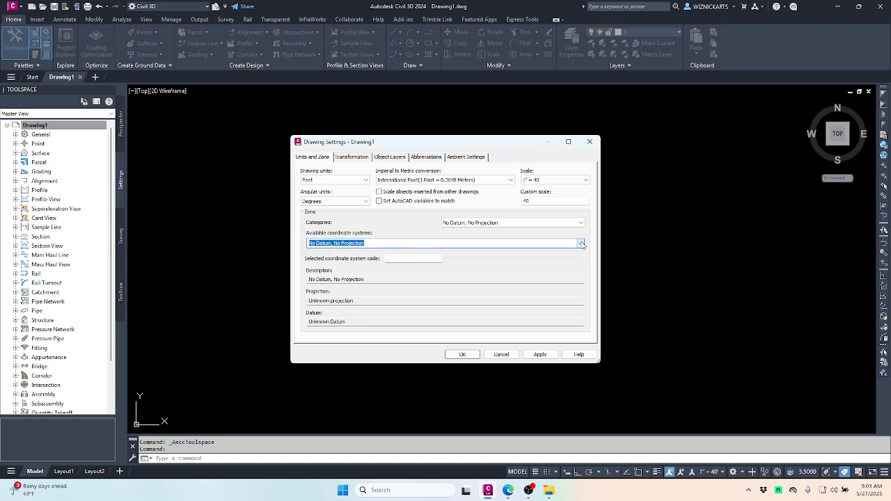
pyautogui.click(581, 244)
pyautogui.click(582, 243)
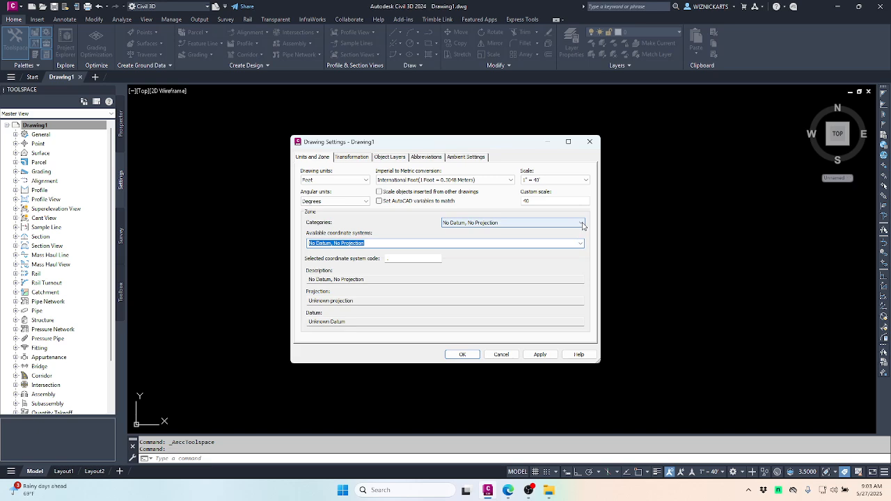
pyautogui.click(582, 223)
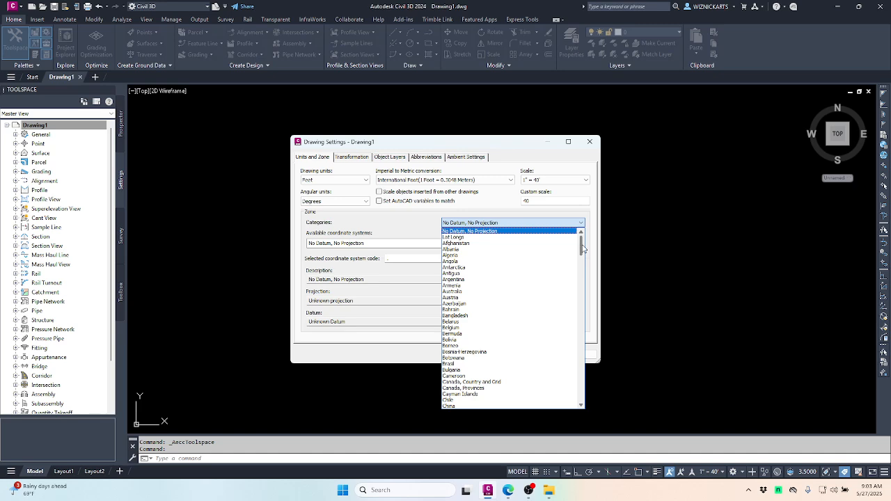
pyautogui.moveTo(583, 249); pyautogui.dragTo(577, 366)
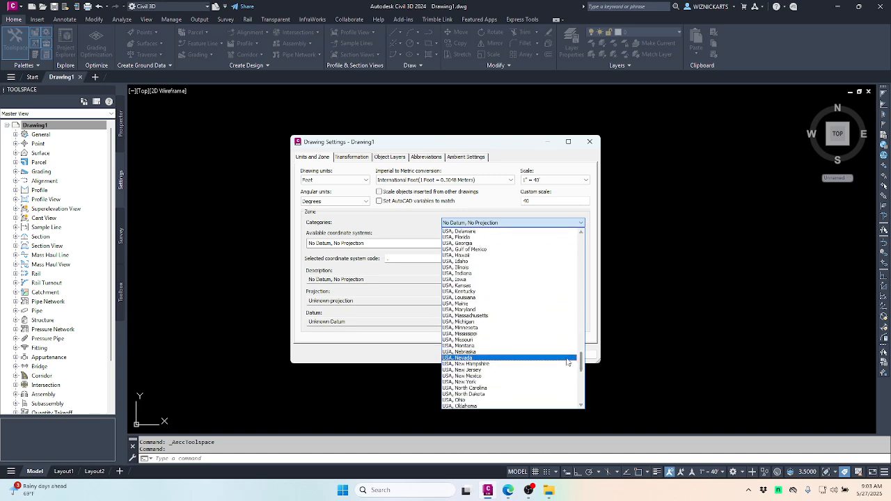
pyautogui.click(470, 335)
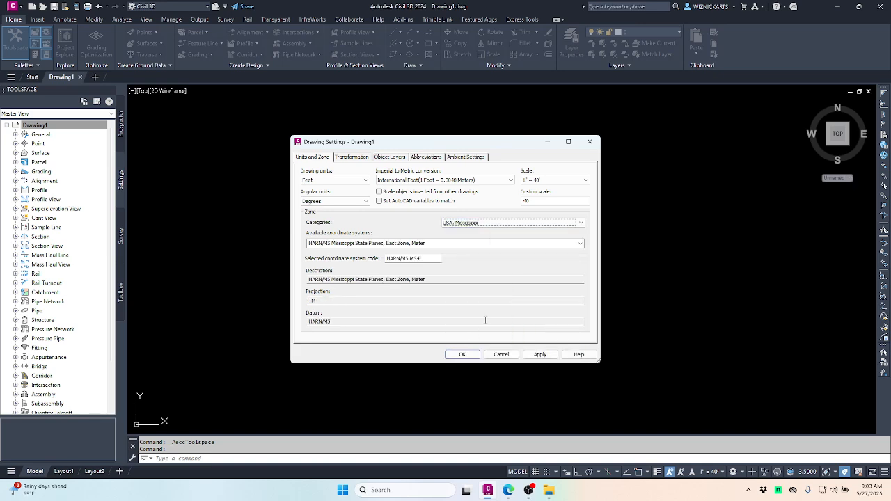
pyautogui.click(581, 243)
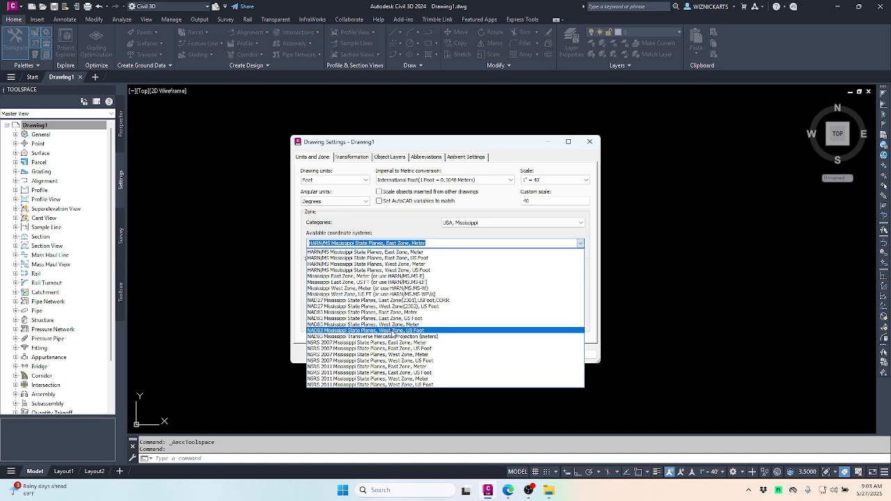
pyautogui.click(394, 331)
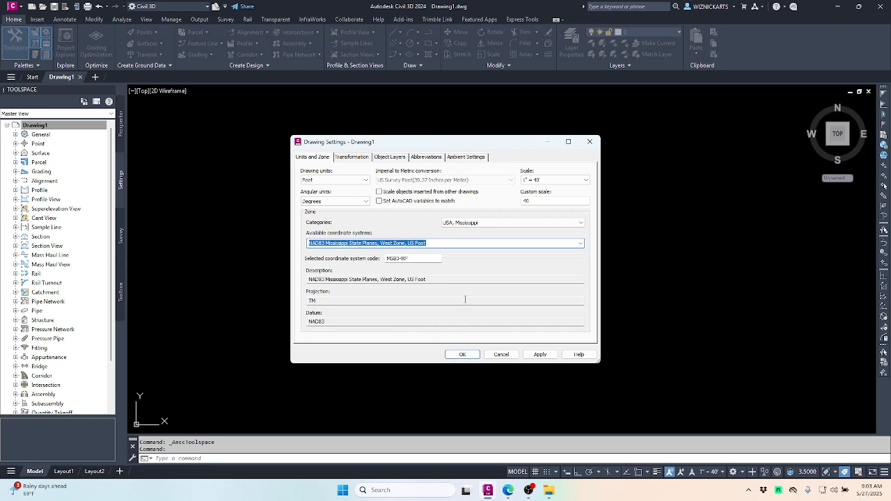
pyautogui.click(462, 355)
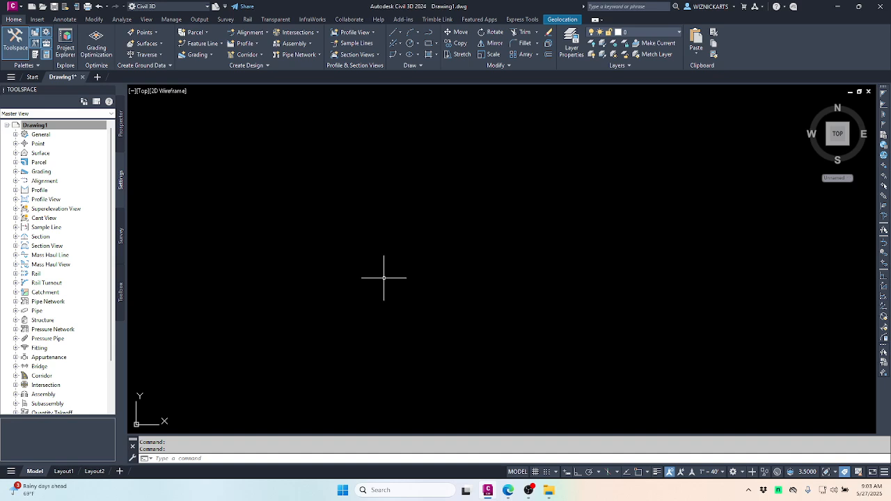
# Run MAPIINSERT and open the EPSG2255 Nearmap JPG from the training folder.
pyautogui.write('aap')
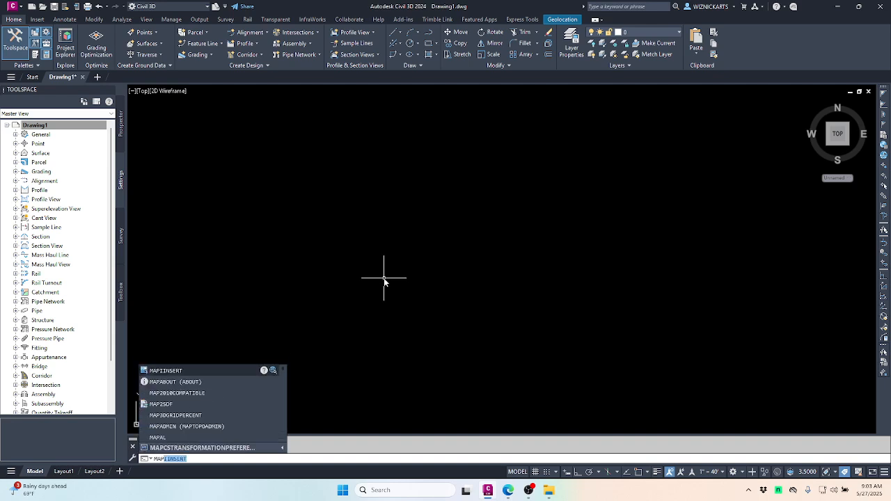
pyautogui.write('i')
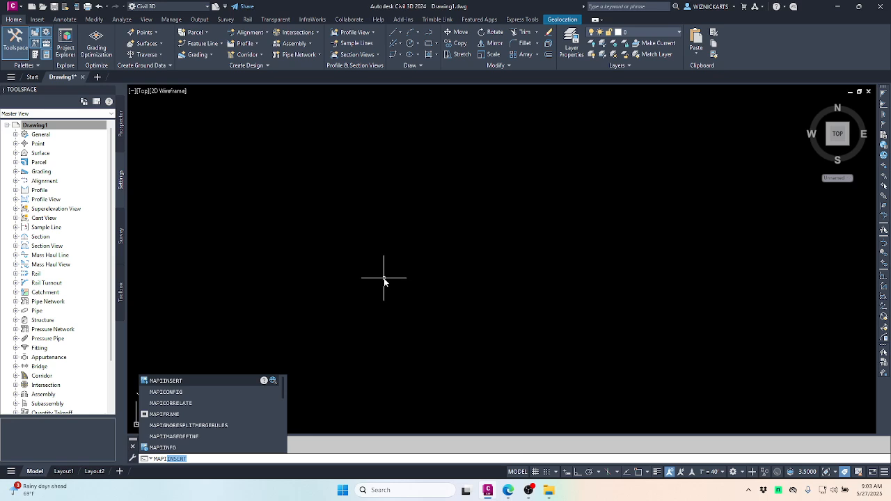
pyautogui.write('insert')
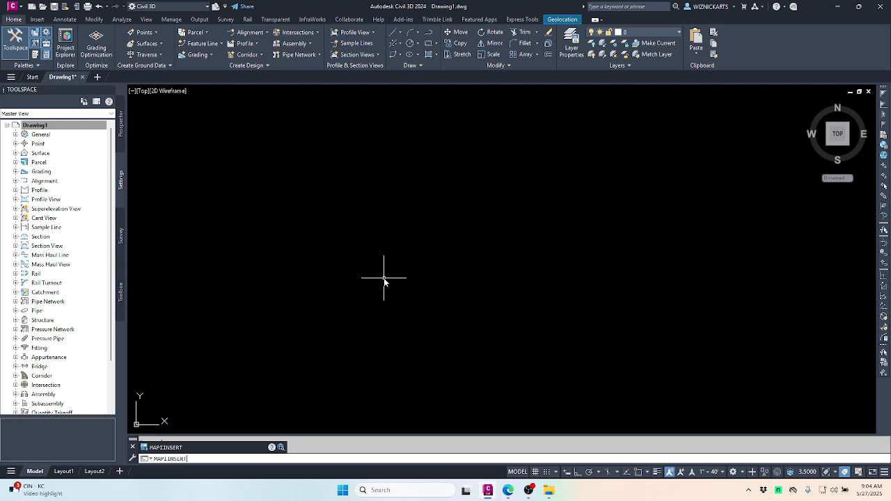
pyautogui.press('Return')
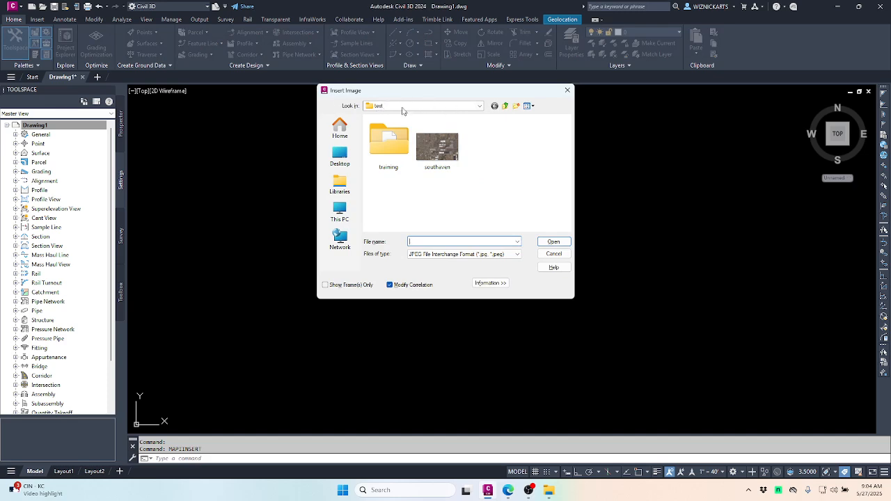
pyautogui.doubleClick(394, 149)
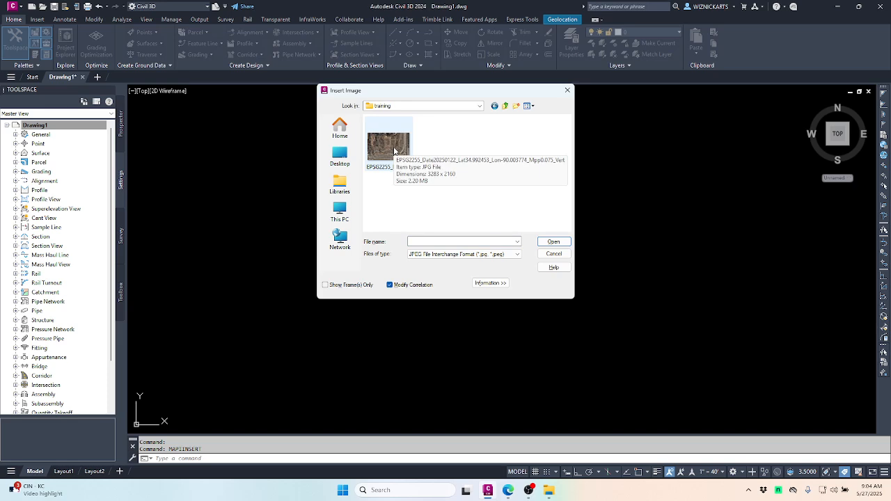
pyautogui.click(394, 149)
pyautogui.click(553, 242)
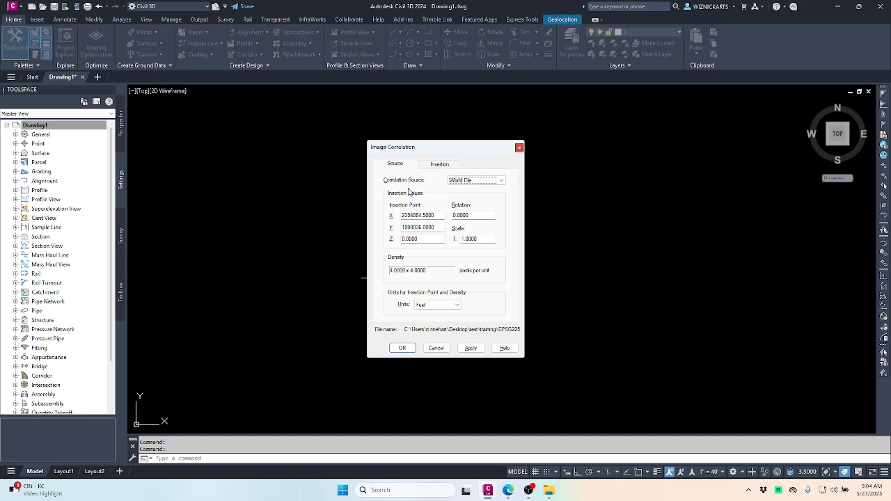
# Accept the world-file correlation: insertion 2304884.5, 1998036 at scale 1.
pyautogui.click(439, 165)
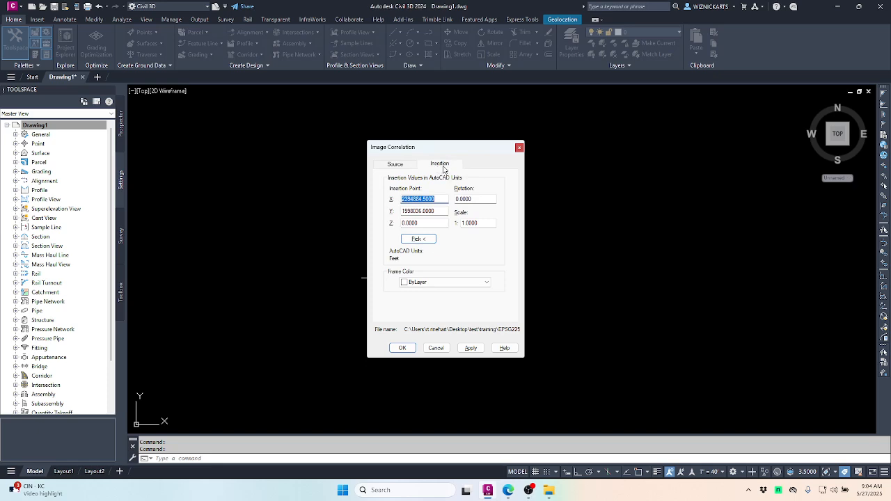
pyautogui.click(401, 165)
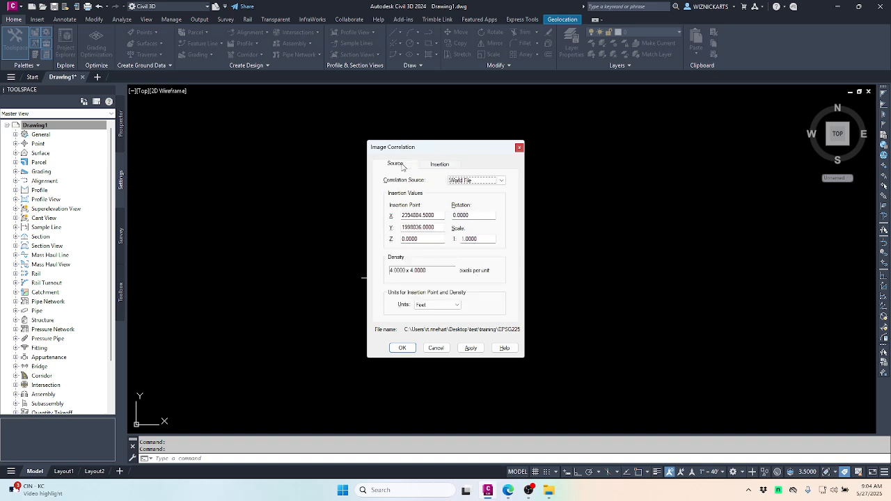
pyautogui.click(402, 348)
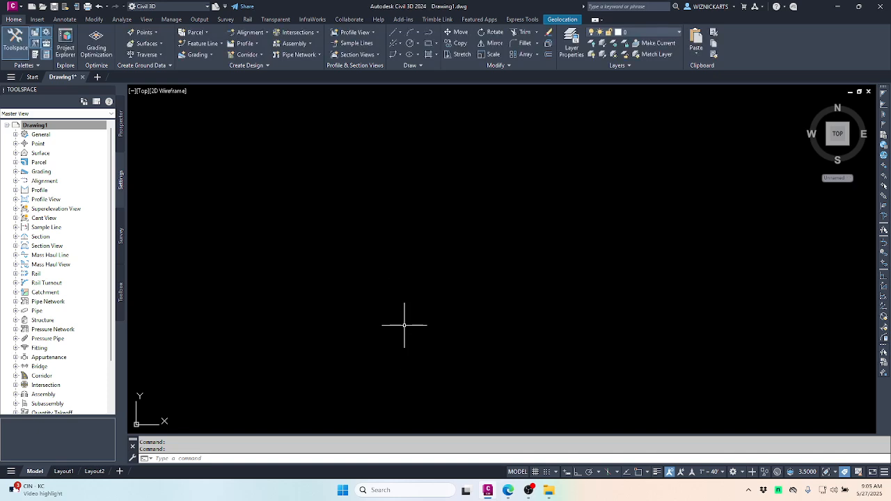
# Zoom to extents and pan so the aerial image sits centred in view.
pyautogui.write('z')
pyautogui.press('Return')
pyautogui.write('e')
pyautogui.press('Return')
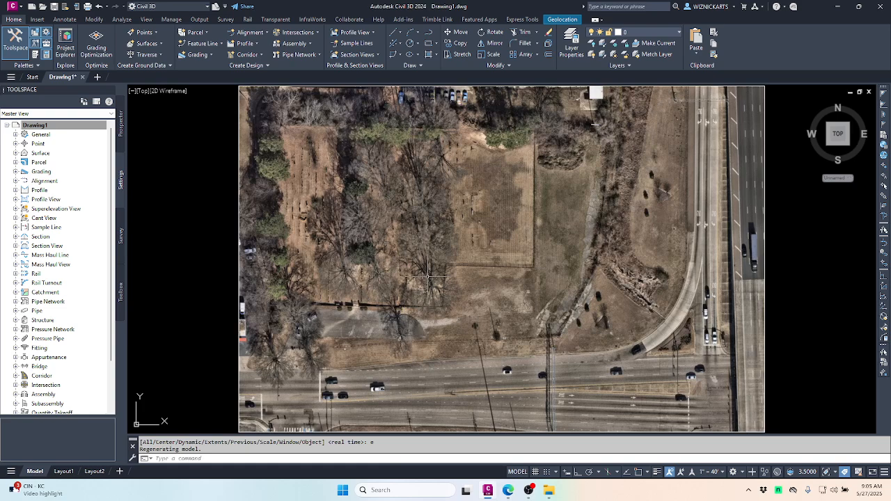
pyautogui.scroll(-2, 428, 273)
pyautogui.moveTo(452, 260); pyautogui.dragTo(416, 277, button='middle')
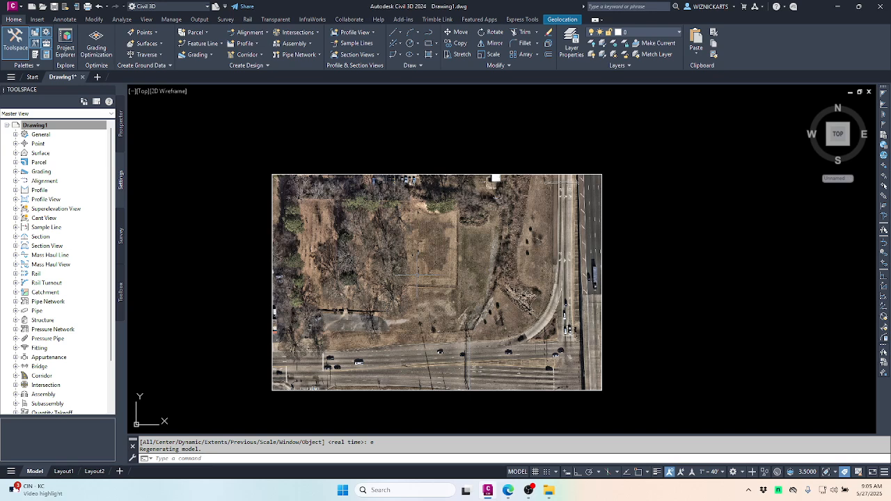
# Turn on the Map Aerial online basemap to check alignment, then set it to Map Off.
pyautogui.click(563, 21)
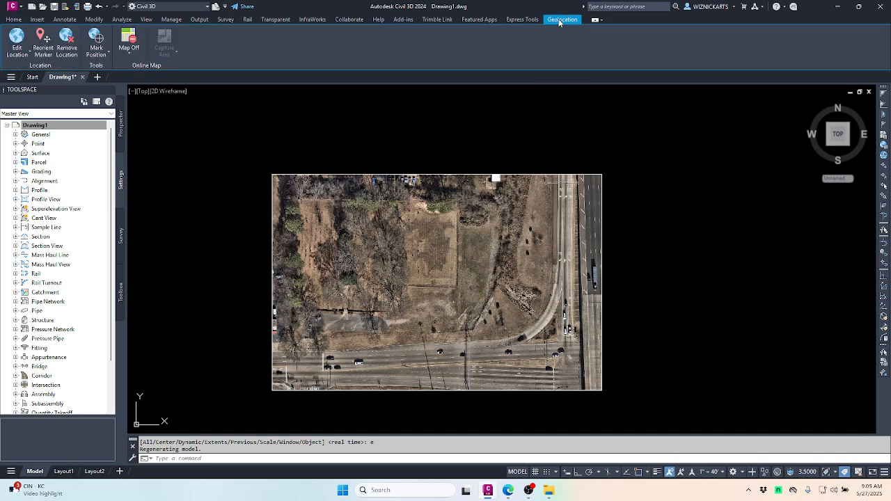
pyautogui.click(128, 54)
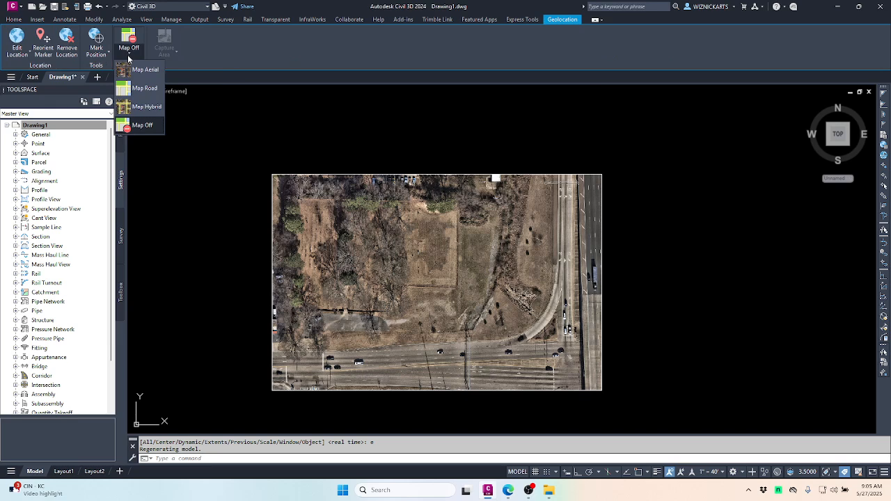
pyautogui.click(136, 71)
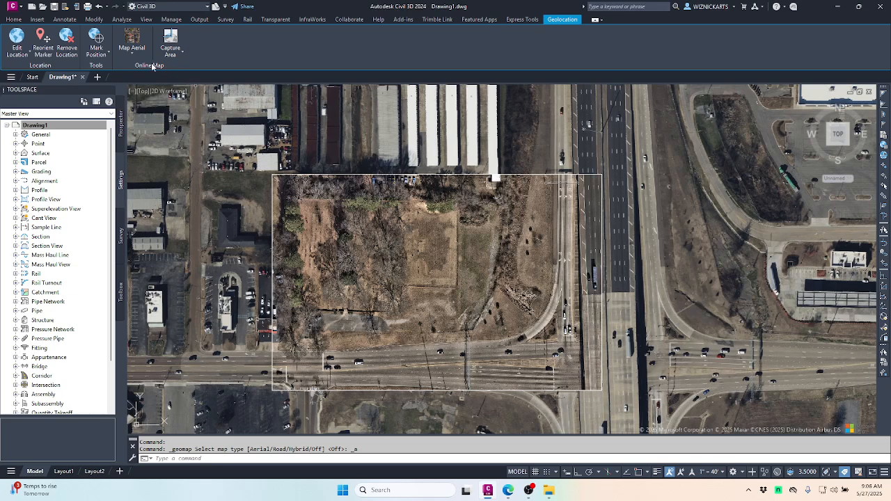
pyautogui.click(131, 56)
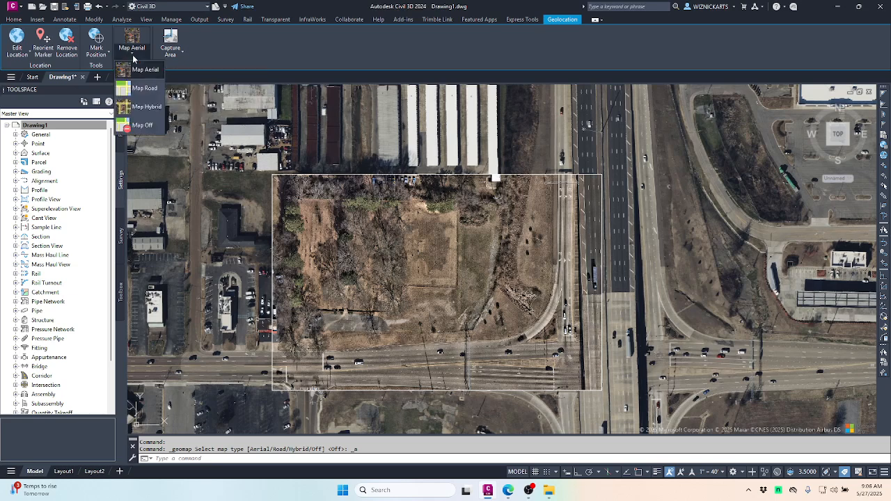
pyautogui.click(142, 124)
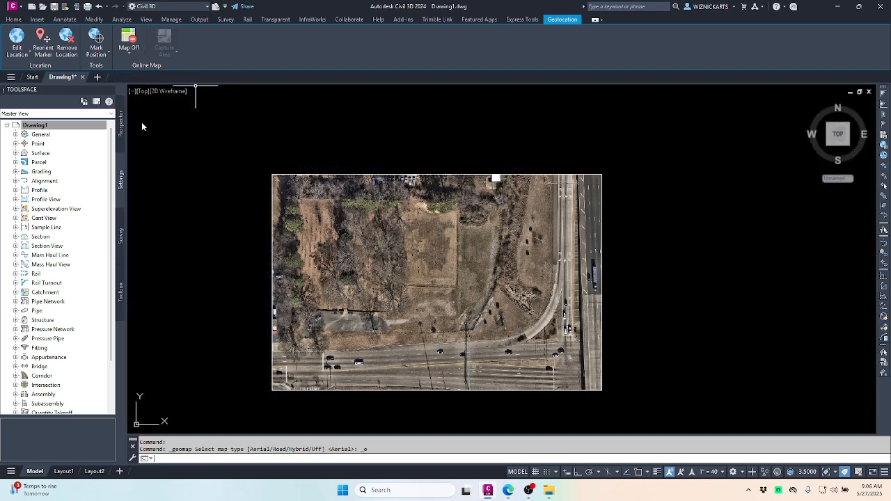